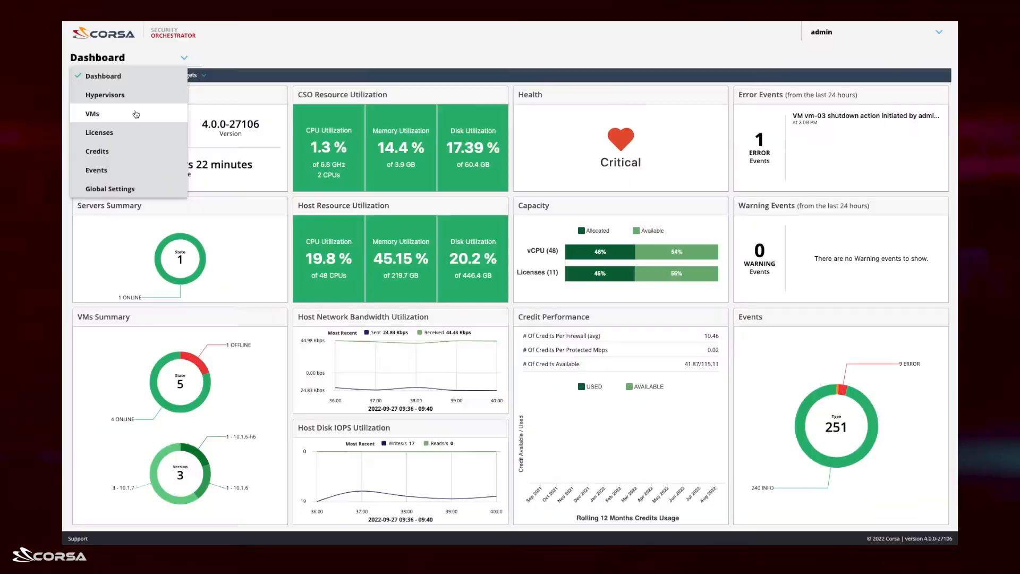
Open the VMs page and start adding a new VM with the Flex CPU type.
{"action": "left_click", "coordinate": [137, 114]}
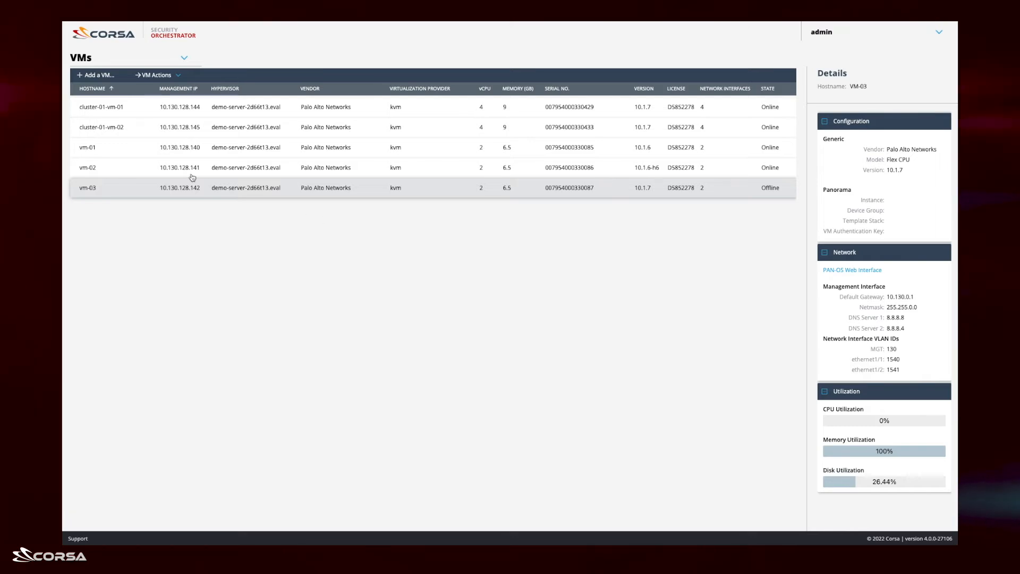
{"action": "left_click", "coordinate": [108, 80]}
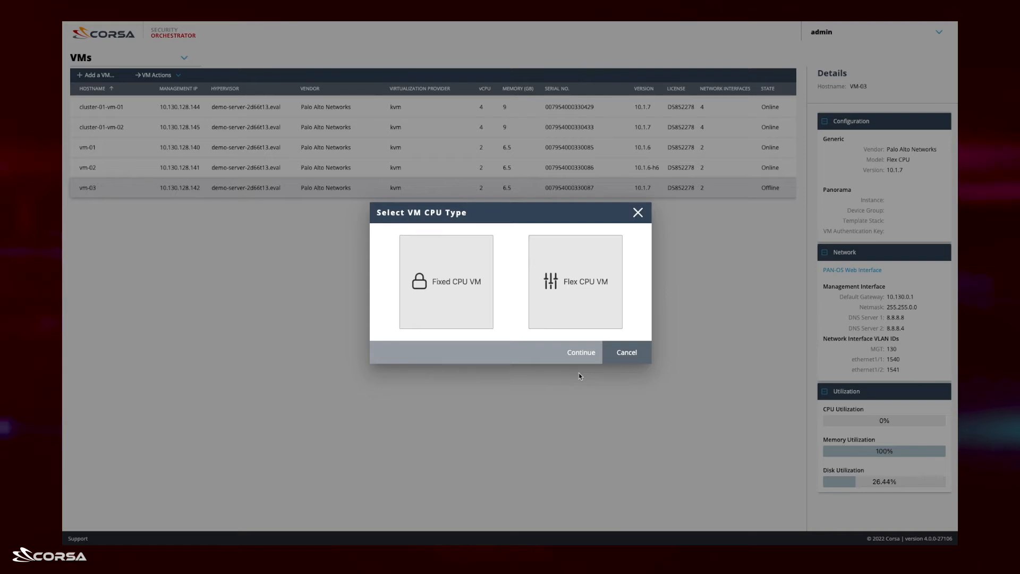
{"action": "left_click", "coordinate": [572, 292]}
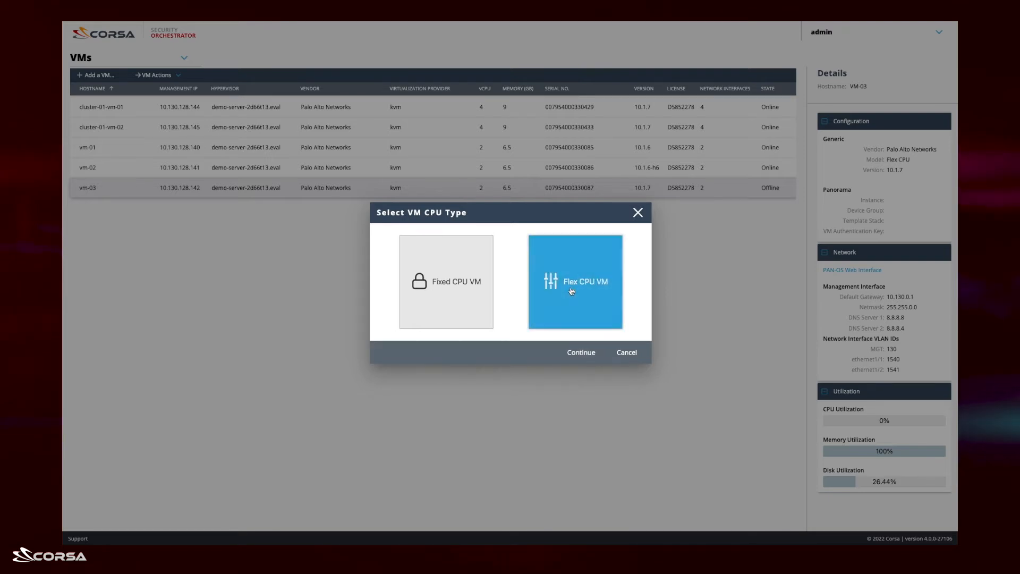
{"action": "left_click", "coordinate": [581, 354]}
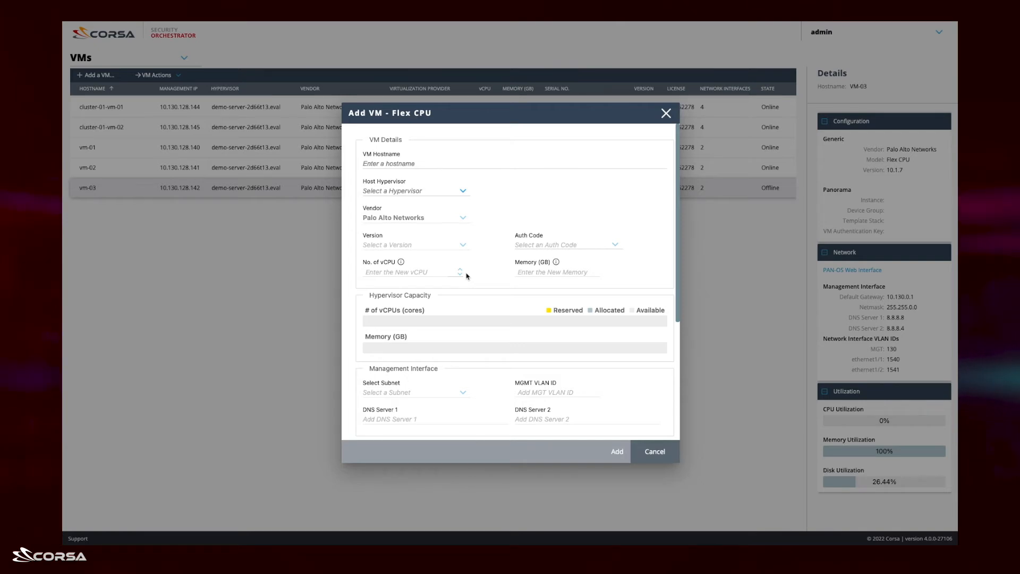
Set the VM hostname to fordemo and choose demo-server-2d66t13.eval as its host hypervisor.
{"action": "left_click", "coordinate": [449, 167]}
{"action": "type", "text": "for"}
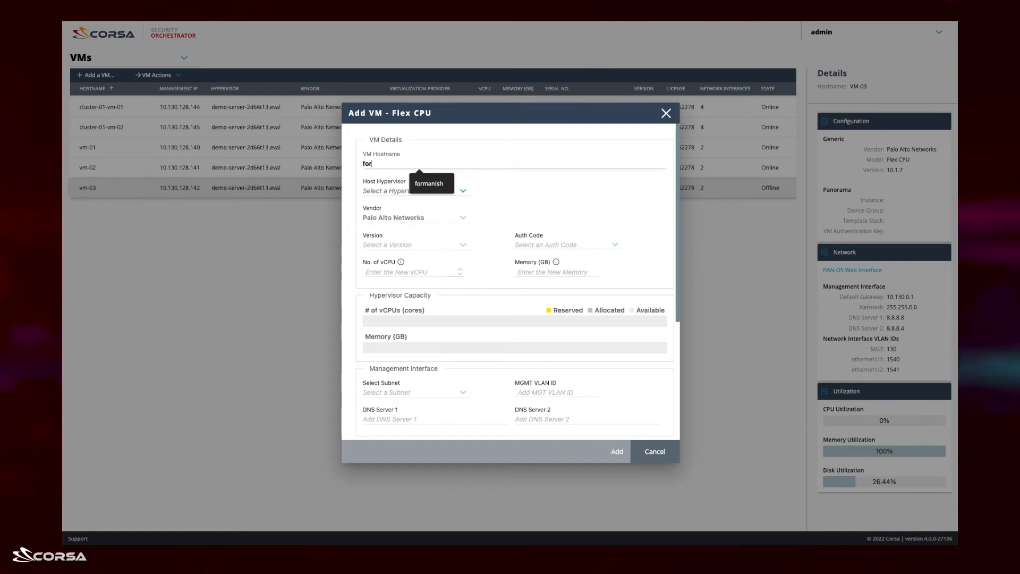
{"action": "type", "text": "demo"}
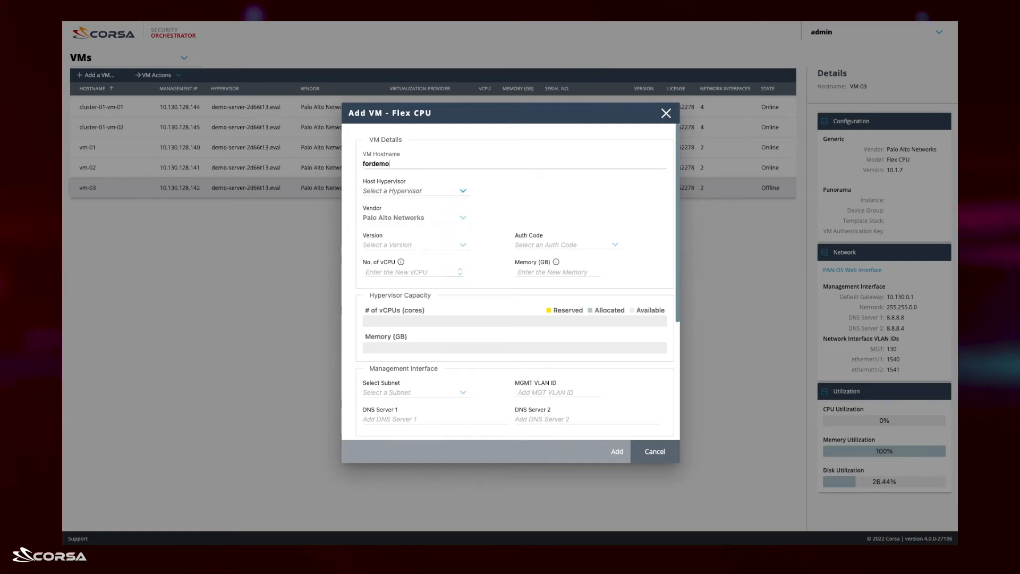
{"action": "left_click", "coordinate": [457, 196]}
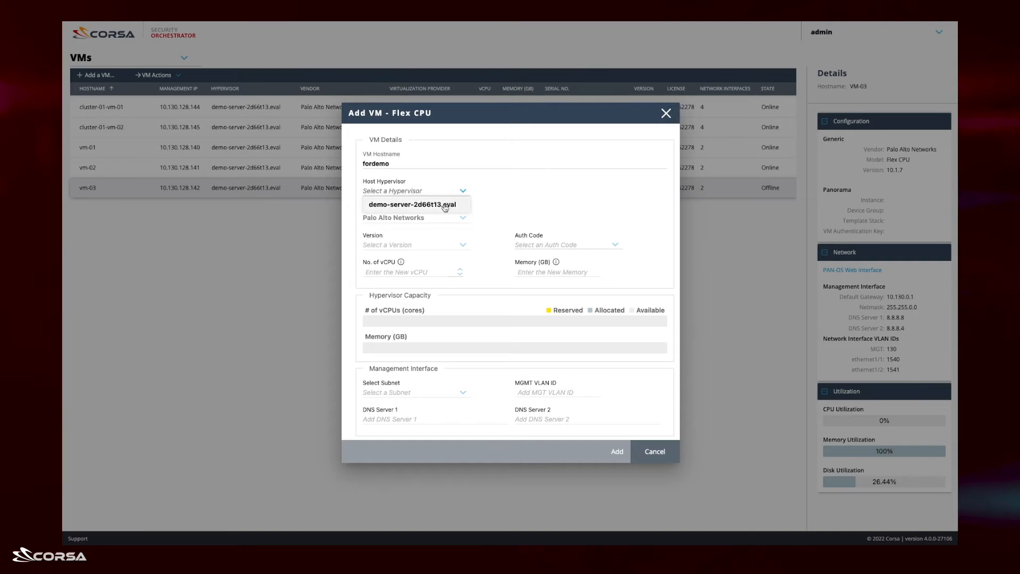
{"action": "left_click", "coordinate": [424, 206]}
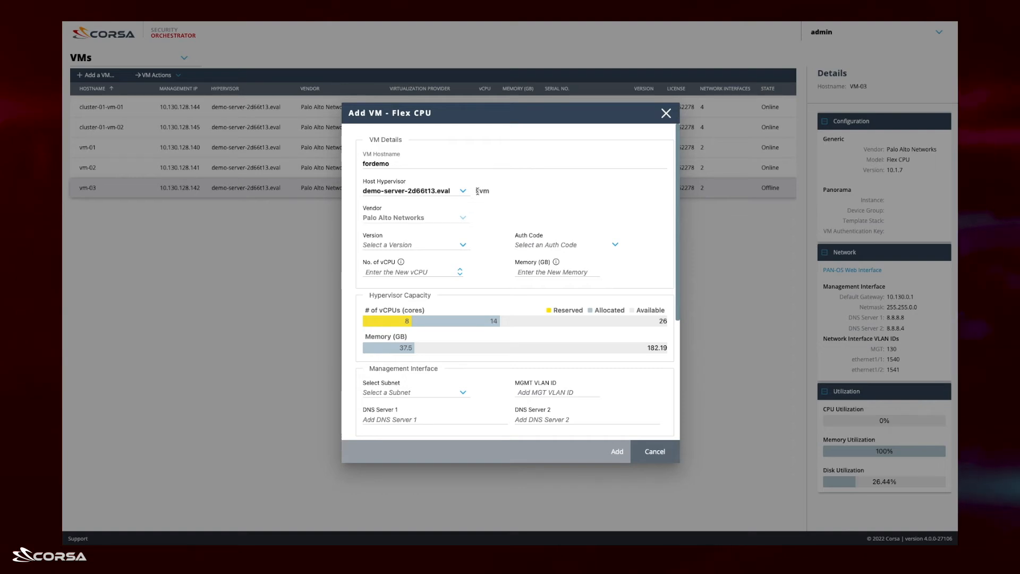
{"action": "left_click_drag", "start_coordinate": [477, 191], "coordinate": [490, 192]}
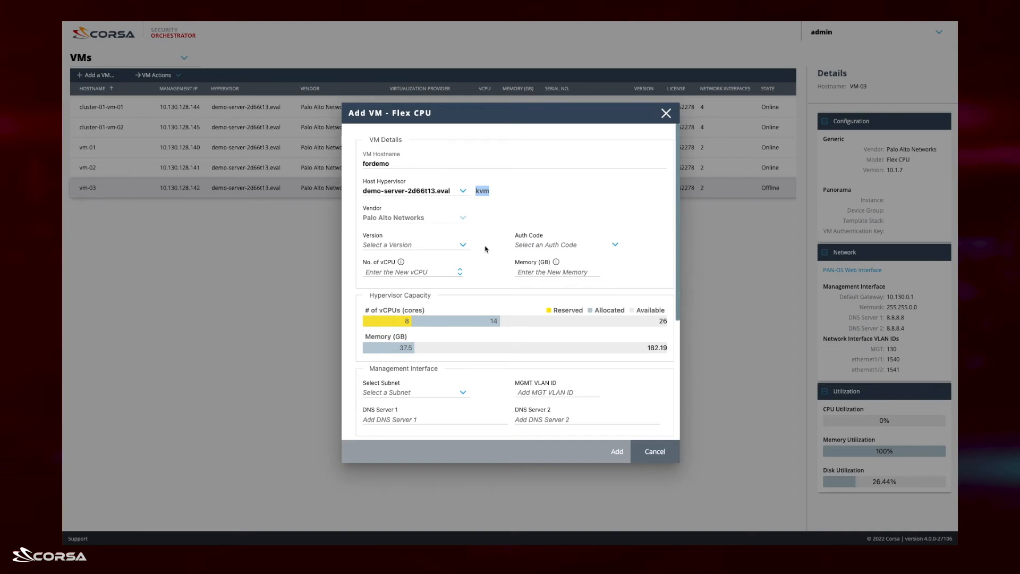
Choose version 10.1.6 for the VM and select the authorization code for its Flex licence.
{"action": "left_click", "coordinate": [463, 245]}
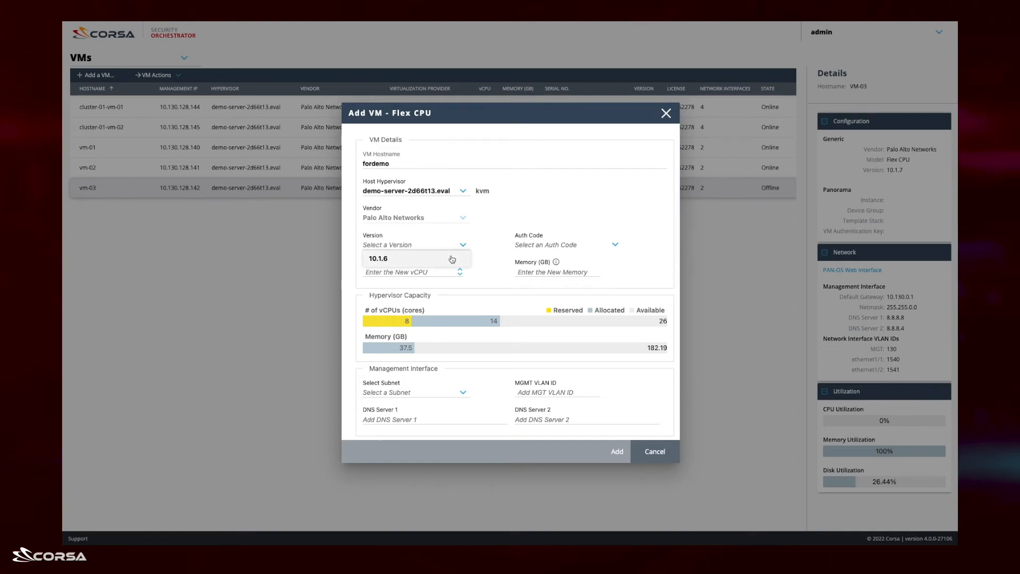
{"action": "left_click", "coordinate": [453, 259]}
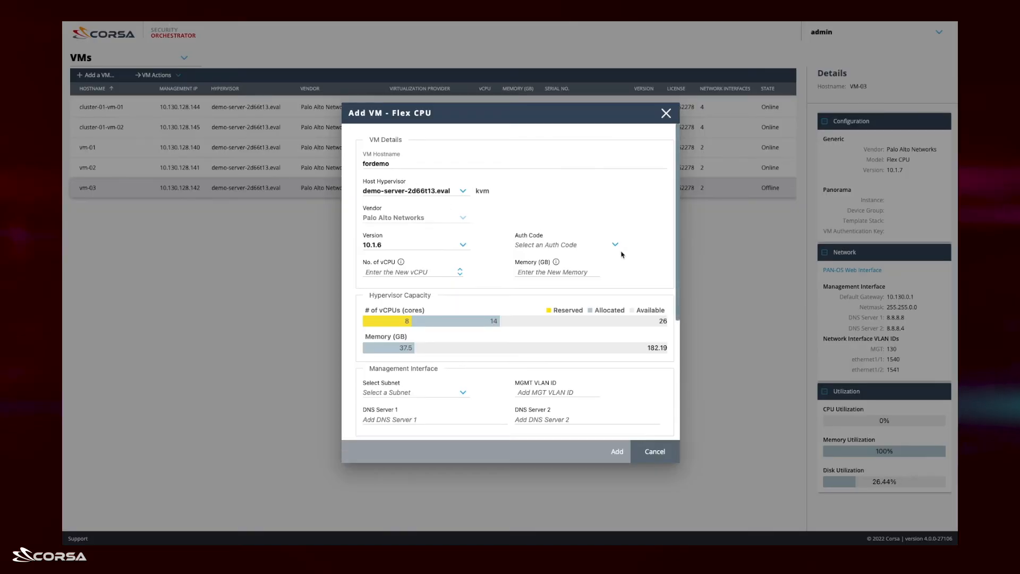
{"action": "left_click", "coordinate": [615, 245]}
{"action": "left_click", "coordinate": [585, 257]}
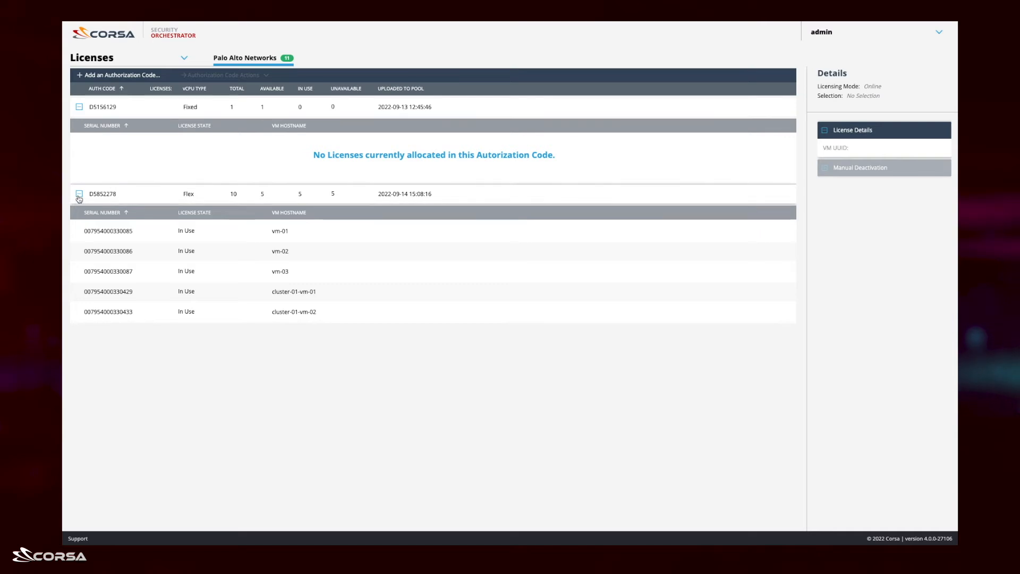
Review the Palo Alto Networks licences on the Licenses page and collapse the lists under the Flex and Fixed authorization codes.
{"action": "left_click", "coordinate": [79, 194]}
{"action": "left_click", "coordinate": [79, 107]}
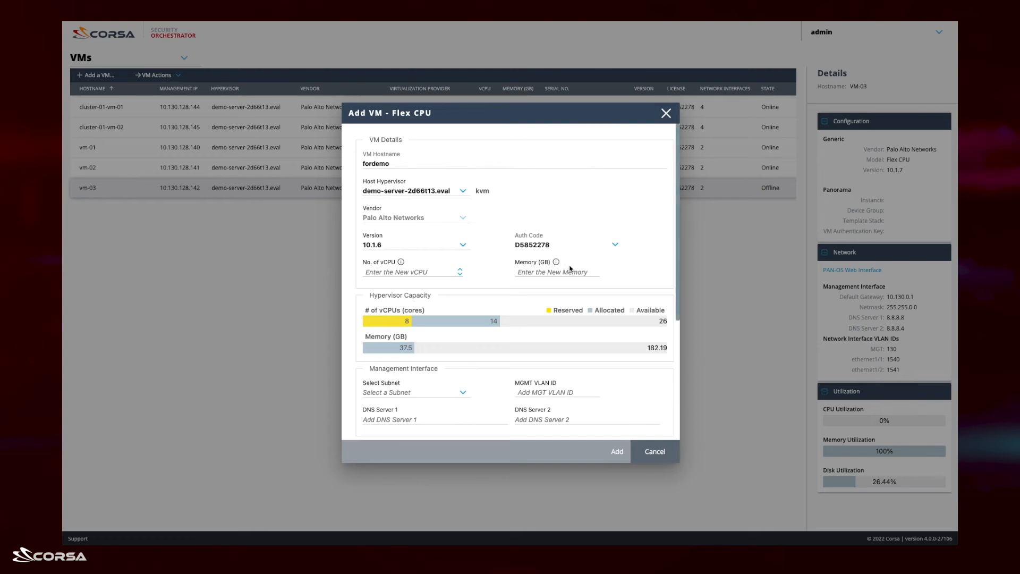
Set the VM's resources to 2 vCPUs and 6.5 GB of memory.
{"action": "left_click", "coordinate": [460, 269]}
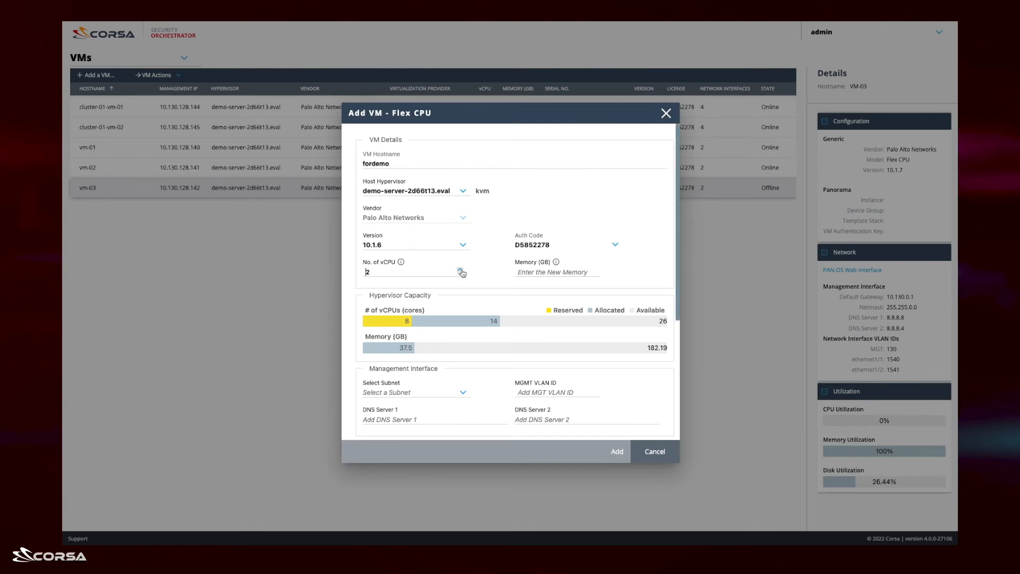
{"action": "left_click", "coordinate": [564, 272]}
{"action": "type", "text": "6.0"}
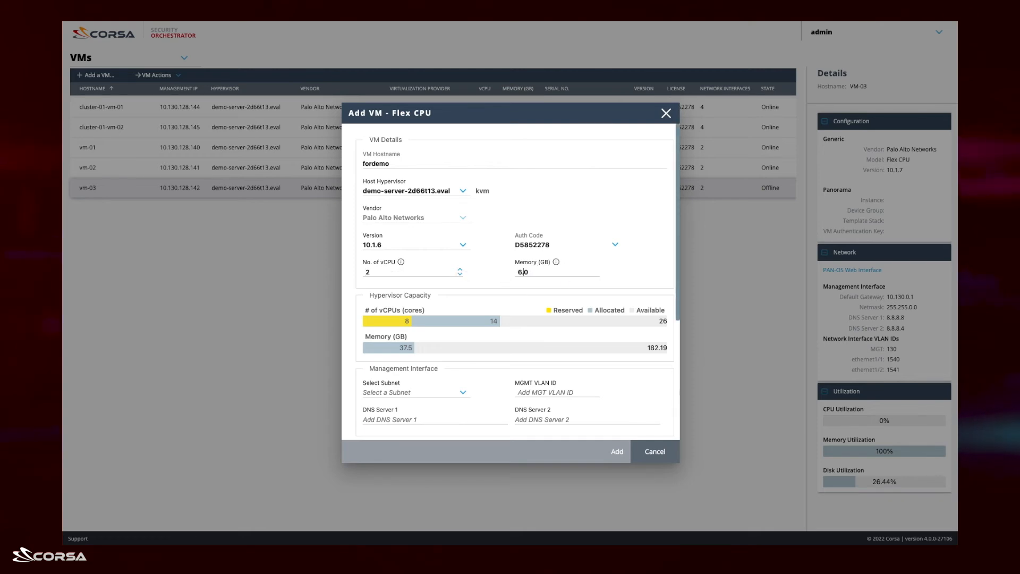
{"action": "key", "text": "BackSpace"}
{"action": "type", "text": "5"}
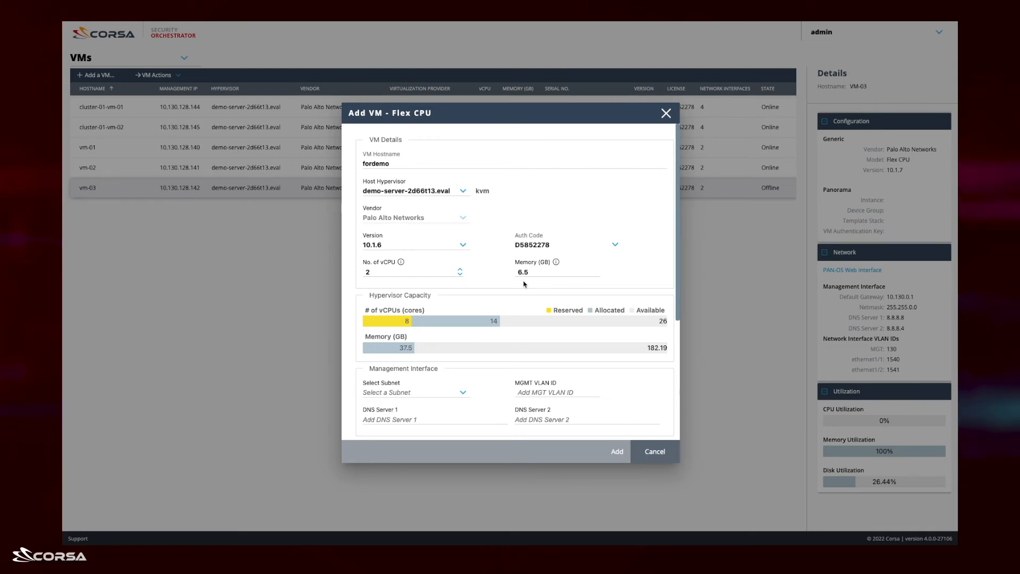
Set the VM's resources to 4 vCPUs and 9.0 GB of memory.
{"action": "left_click", "coordinate": [461, 270]}
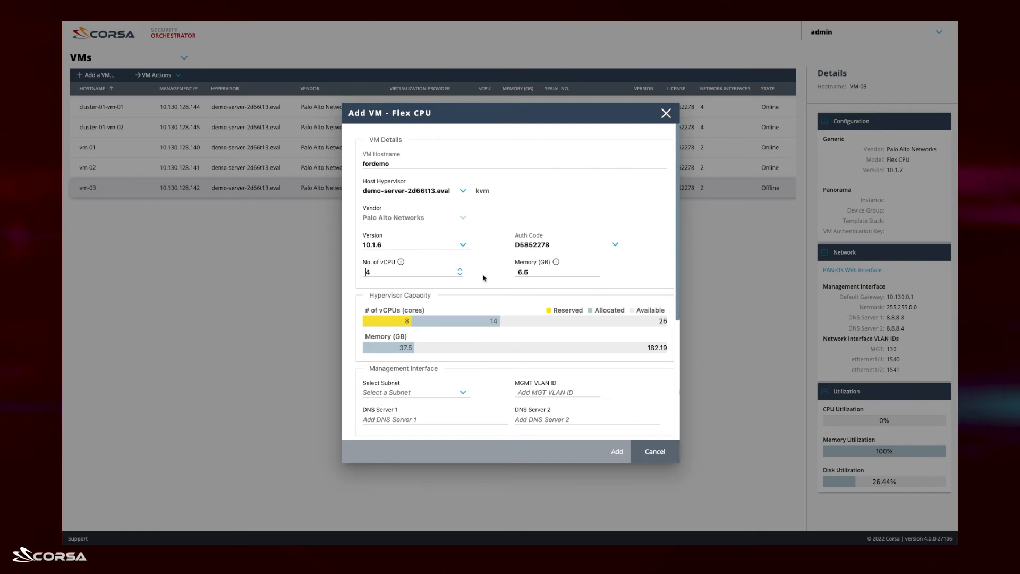
{"action": "double_click", "coordinate": [524, 272]}
{"action": "type", "text": "9.0"}
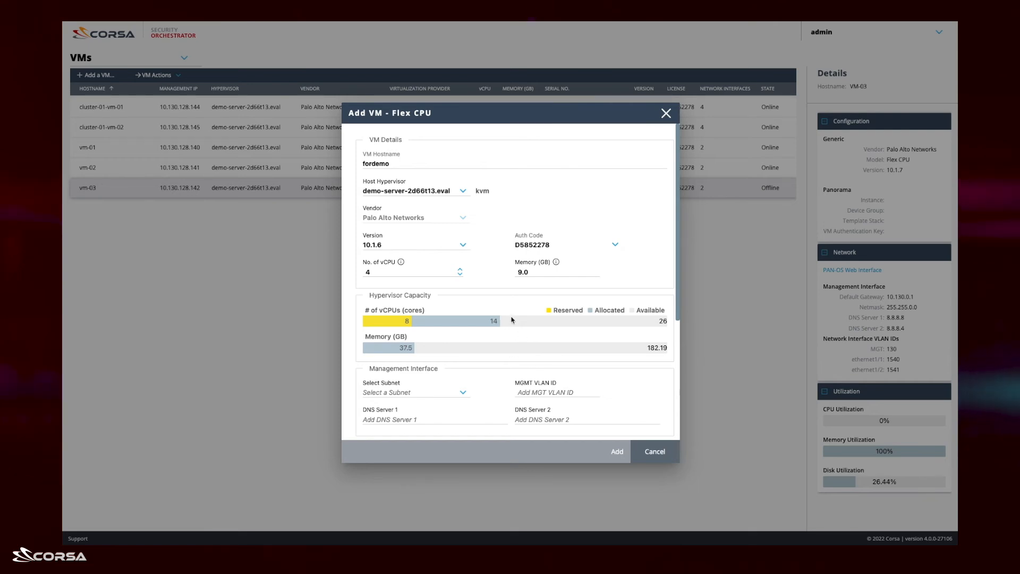
Assign the Demo MGT IP Pool subnet and VLAN ID 130 to the management interface.
{"action": "scroll", "coordinate": [518, 352], "scroll_direction": "down", "scroll_amount": 1}
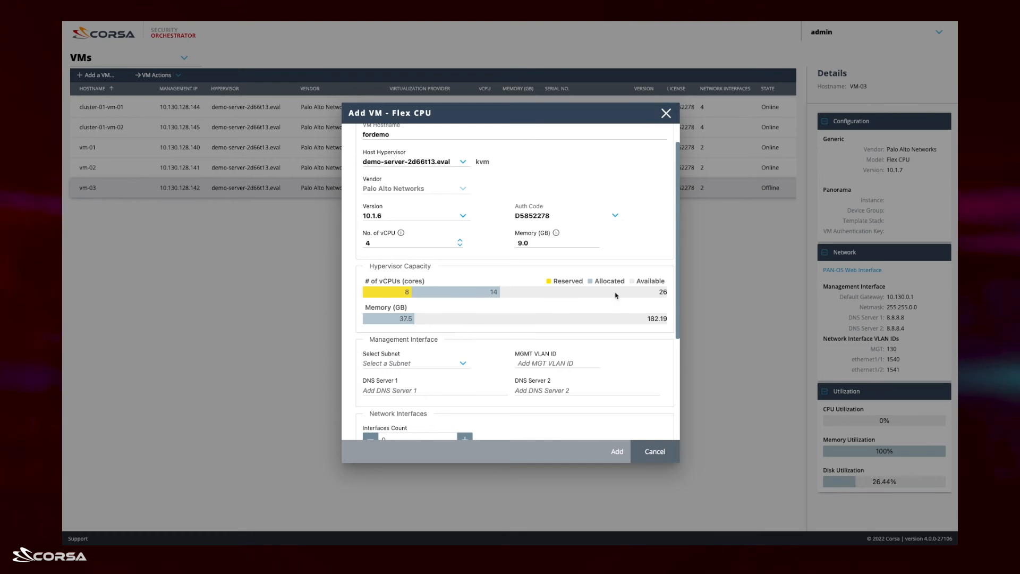
{"action": "scroll", "coordinate": [509, 379], "scroll_direction": "down", "scroll_amount": 4}
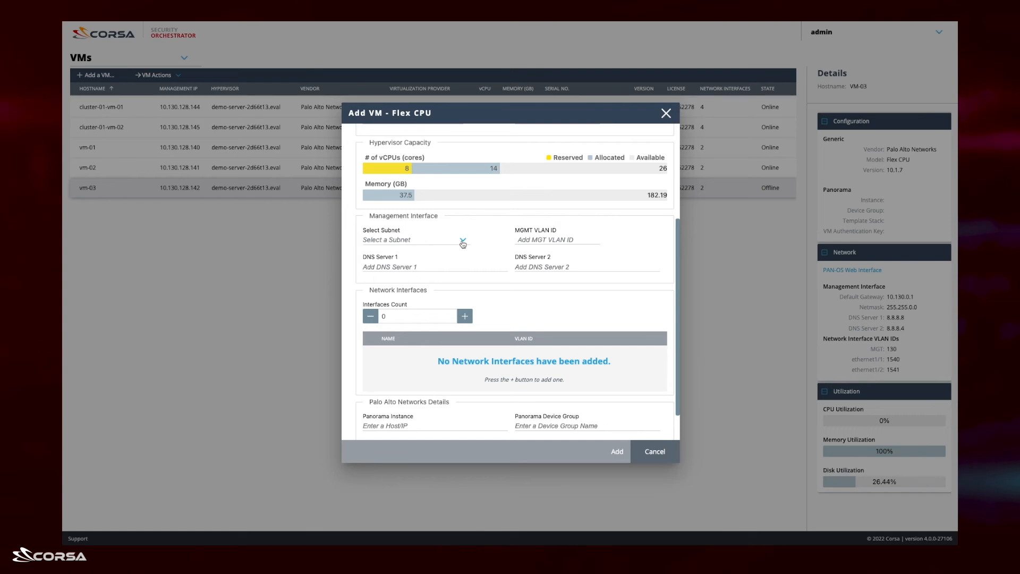
{"action": "left_click", "coordinate": [463, 242]}
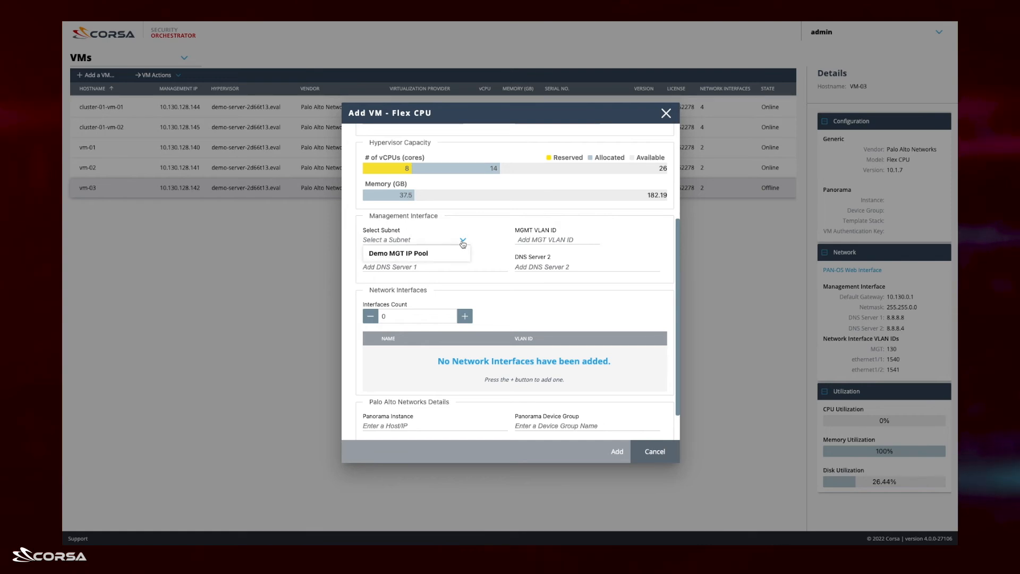
{"action": "left_click", "coordinate": [438, 256]}
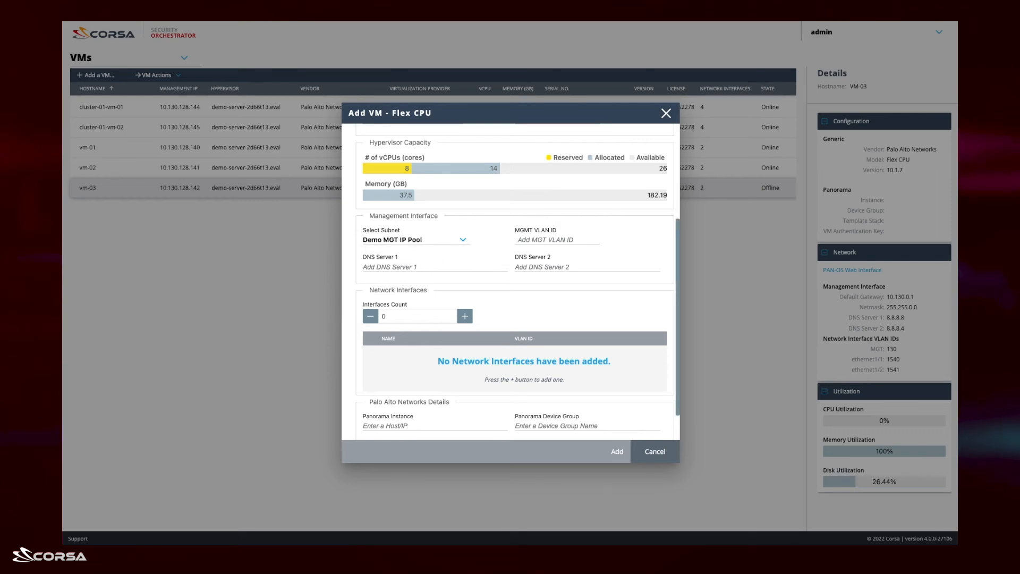
{"action": "type", "text": "130"}
Set the management interface's DNS Server 1 to 8.8.8.8 and DNS Server 2 to 8.8.8.4.
{"action": "left_click", "coordinate": [457, 262]}
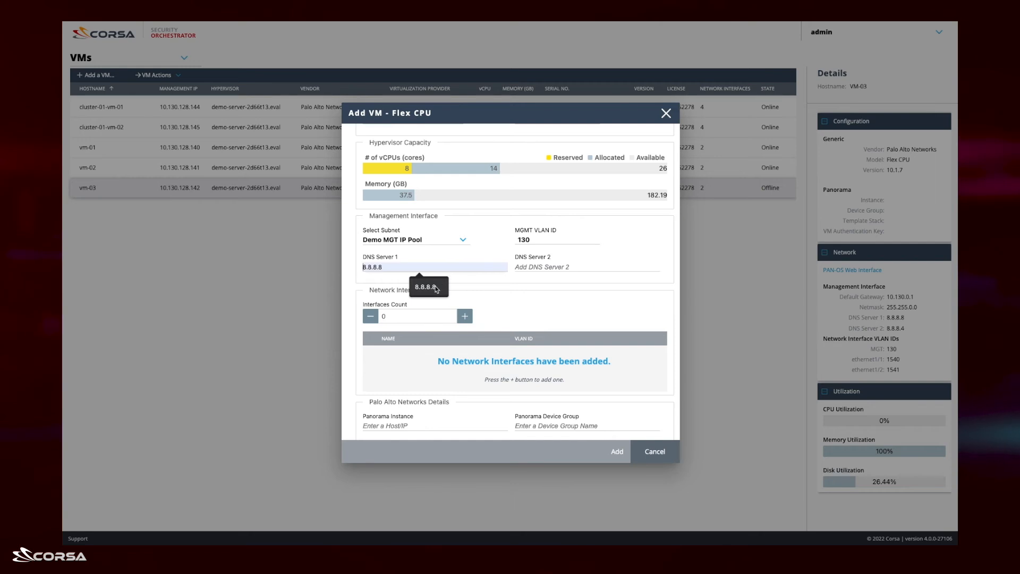
{"action": "left_click", "coordinate": [429, 287]}
{"action": "left_click", "coordinate": [564, 267]}
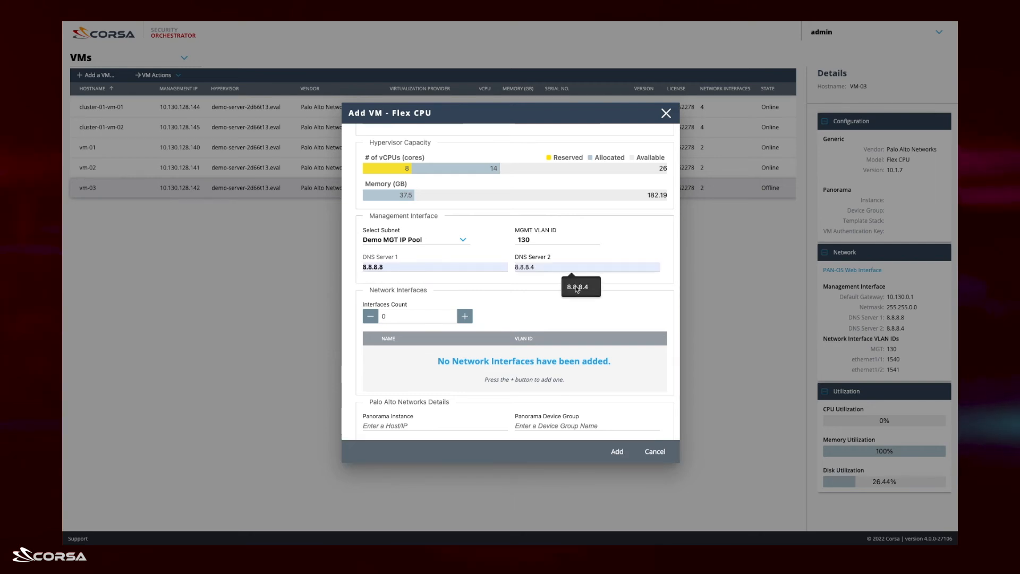
{"action": "left_click", "coordinate": [577, 289]}
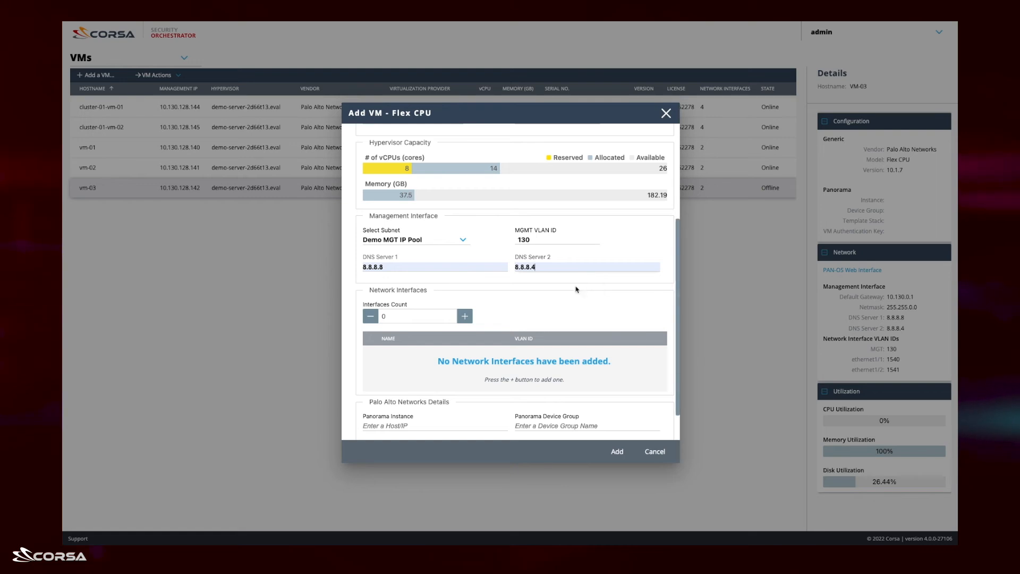
Add two network interfaces with VLAN ID 1501 for ethernet1/1 and 1502 for ethernet1/2.
{"action": "scroll", "coordinate": [516, 307], "scroll_direction": "down", "scroll_amount": 2}
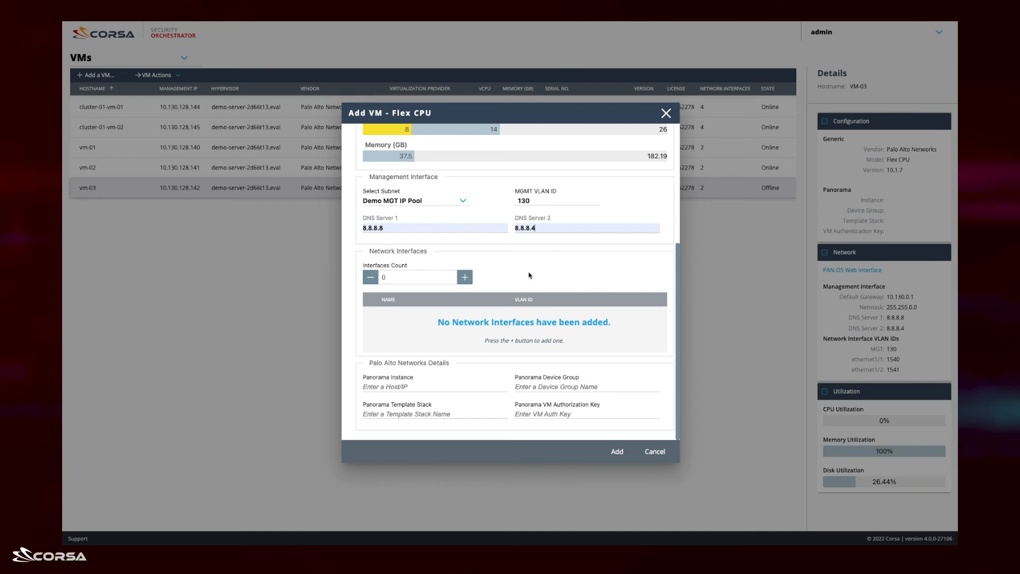
{"action": "left_click", "coordinate": [467, 282]}
{"action": "left_click", "coordinate": [466, 282]}
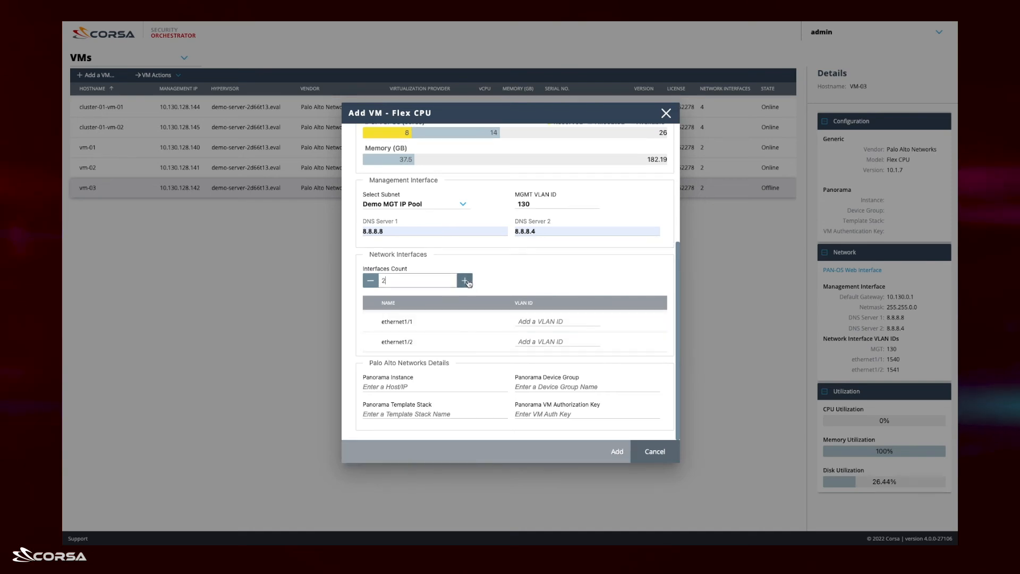
{"action": "left_click", "coordinate": [573, 322]}
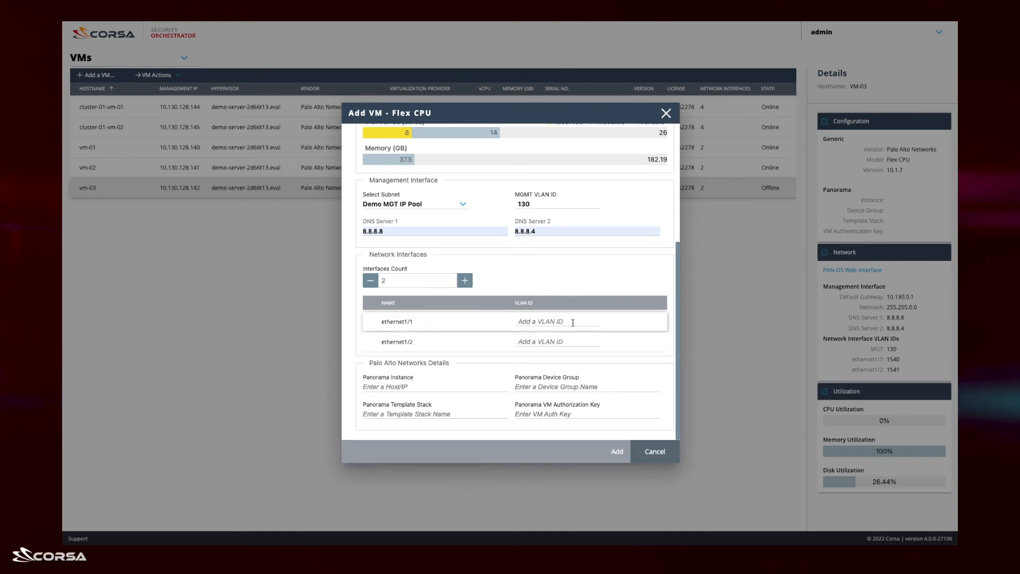
{"action": "type", "text": "1501"}
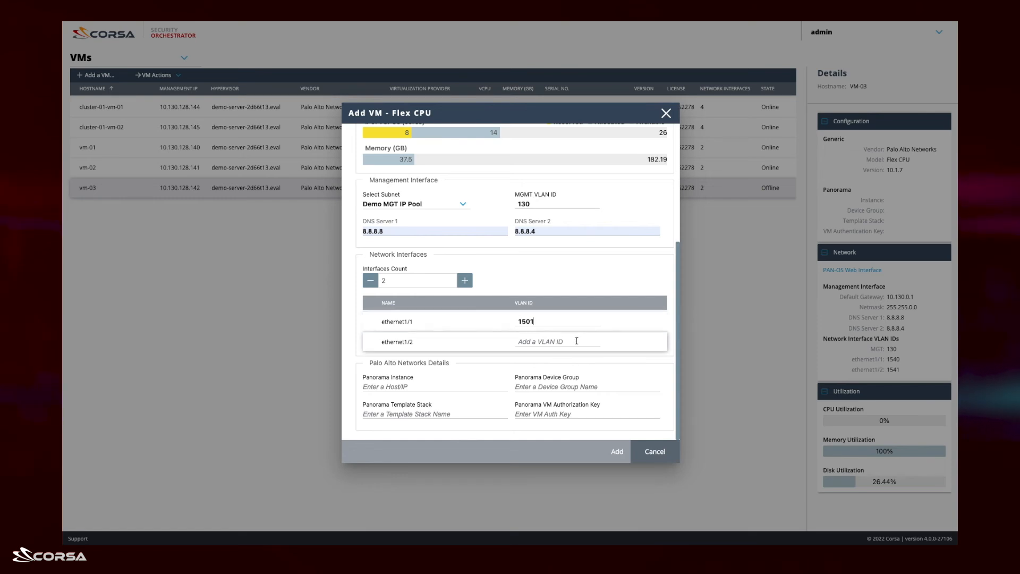
{"action": "type", "text": "1502"}
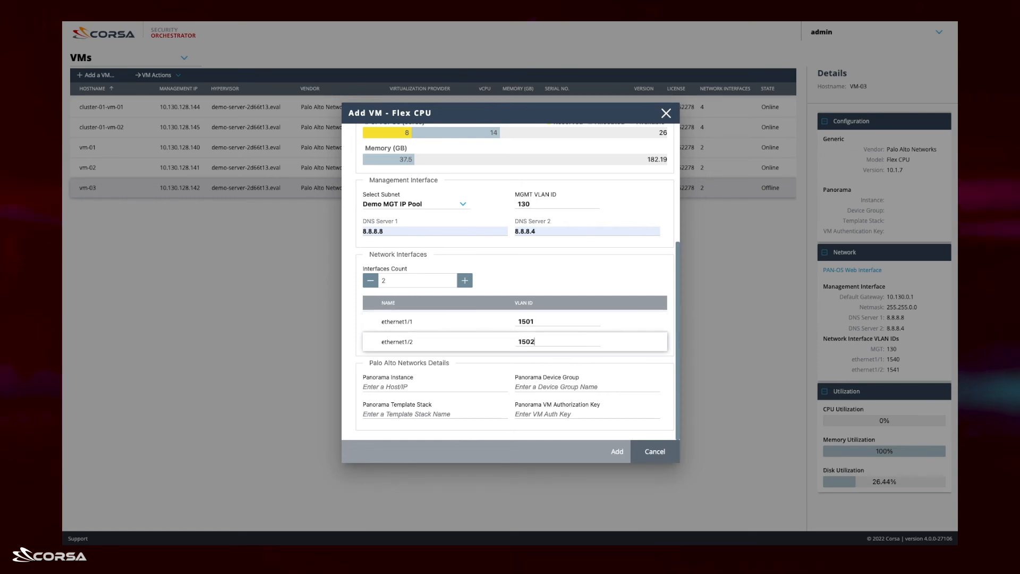
{"action": "left_click", "coordinate": [350, 376]}
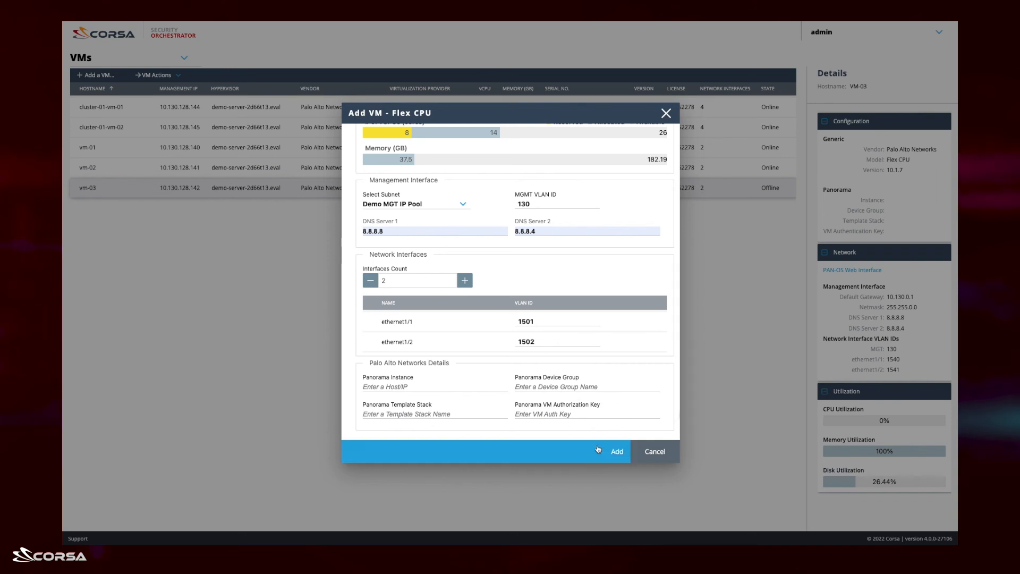
Add the configured VM and check the VM states in the Dashboard's VMs Summary.
{"action": "left_click", "coordinate": [614, 453]}
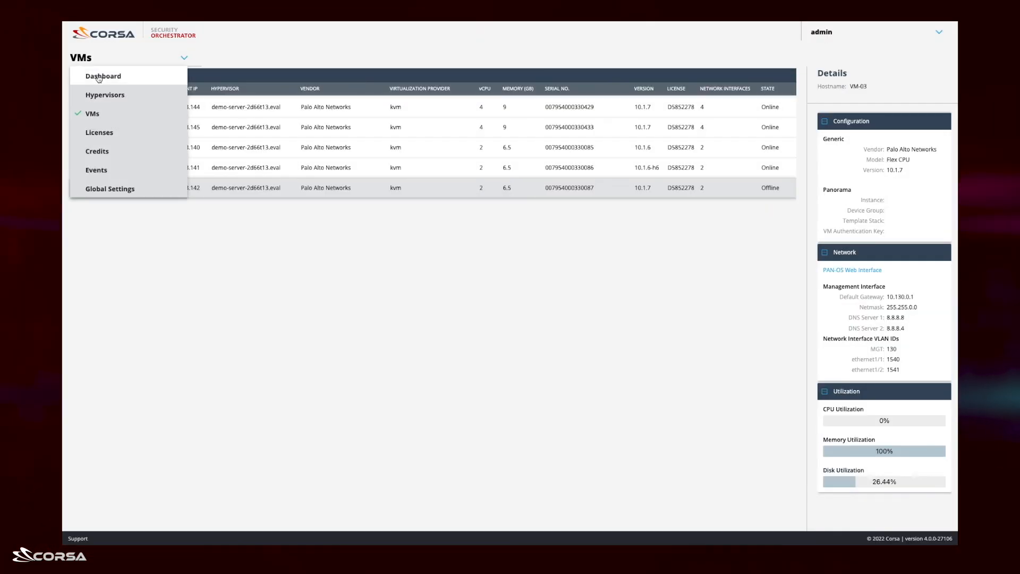
{"action": "left_click", "coordinate": [99, 77]}
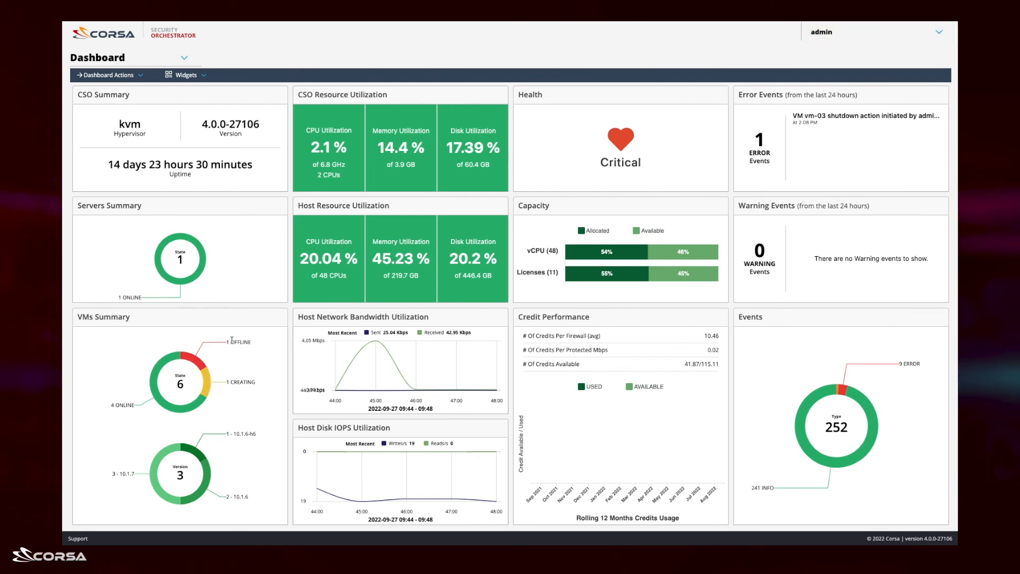
{"action": "mouse_move", "coordinate": [192, 364]}
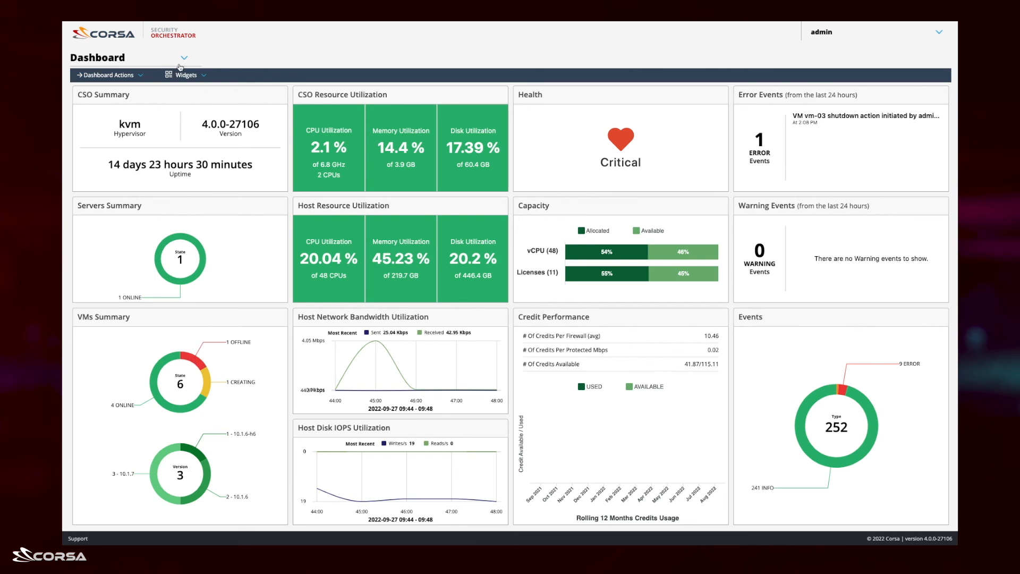